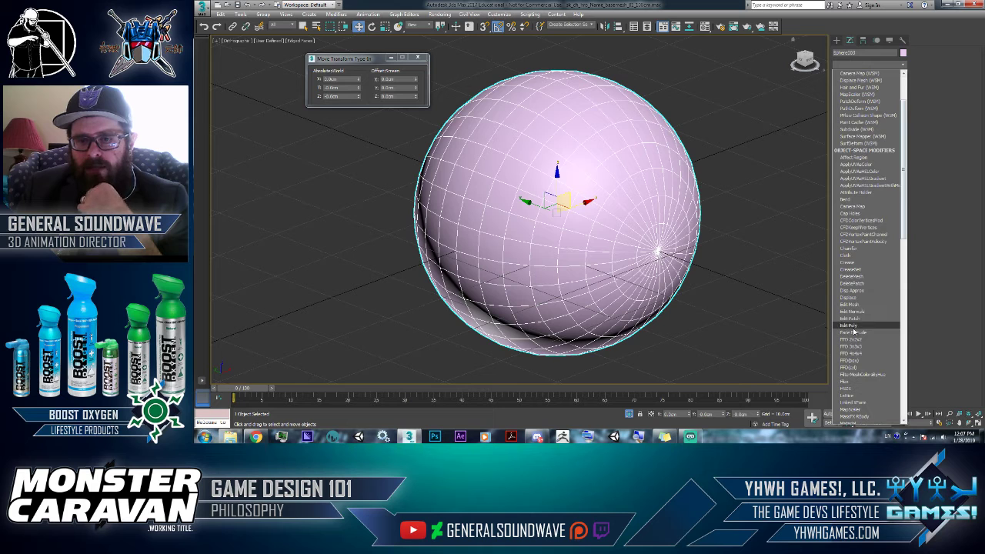
- Add an Edit Poly modifier to the sphere and switch to vertex editing
click(850, 326)
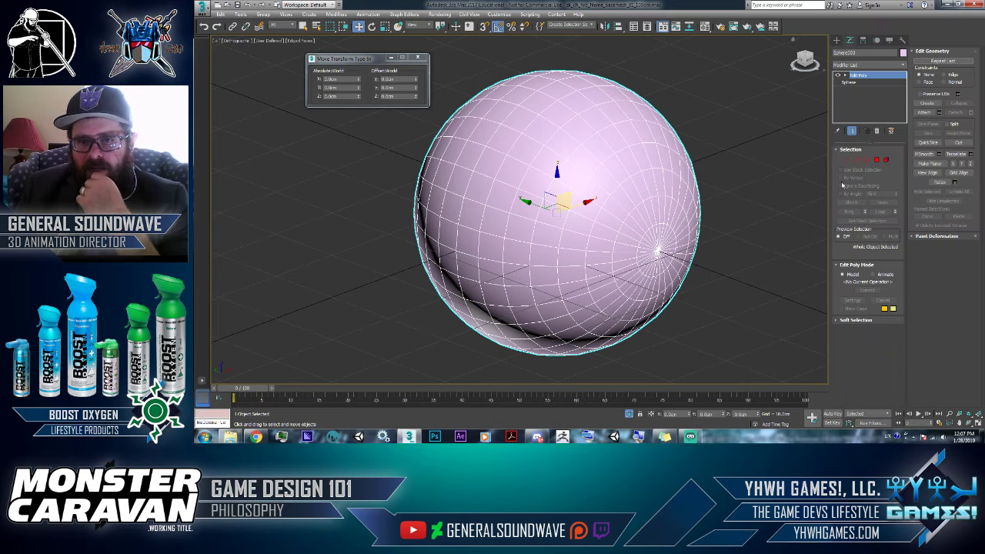
click(847, 159)
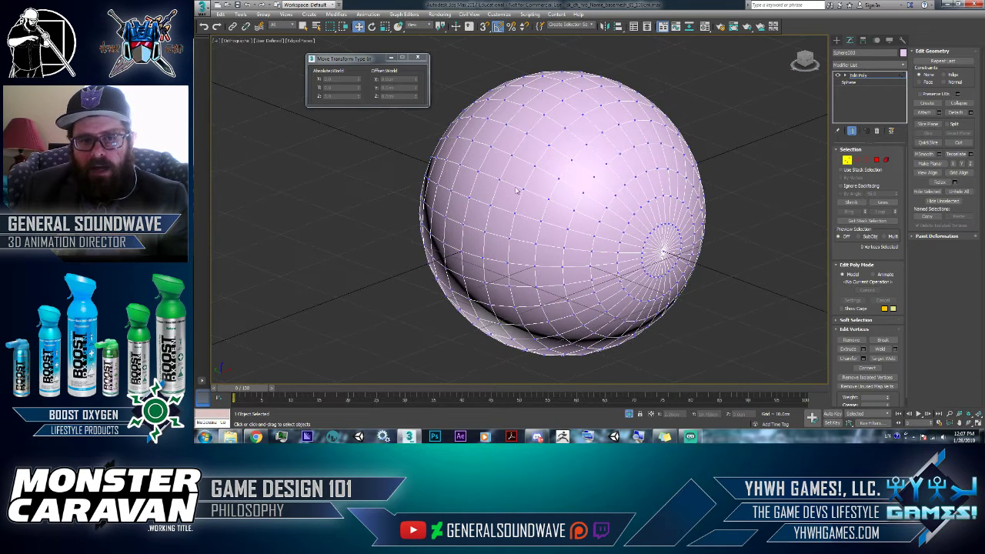
- Try collapsing two neighbouring vertices on the front of the sphere into one
scroll(517, 190, up, 5)
click(610, 221)
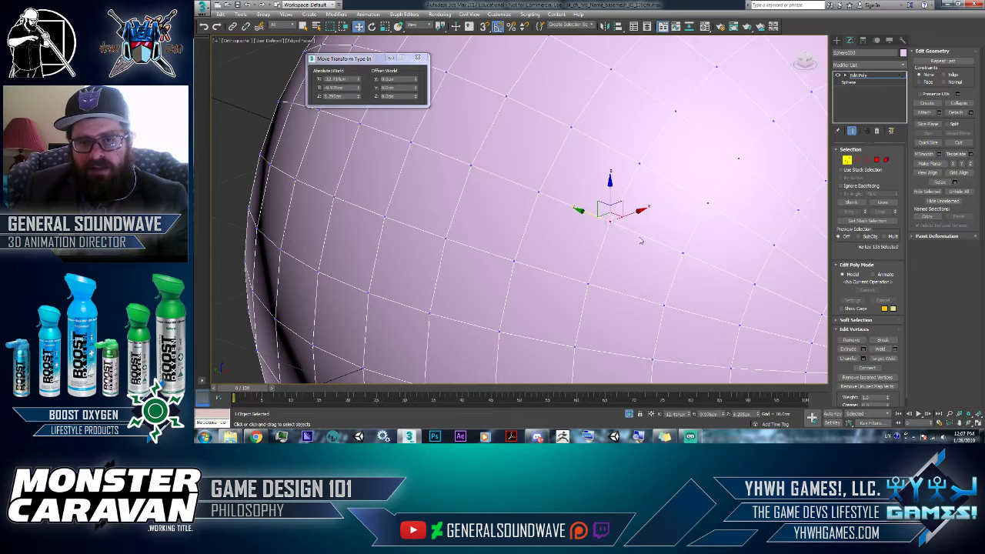
ctrl+click(538, 194)
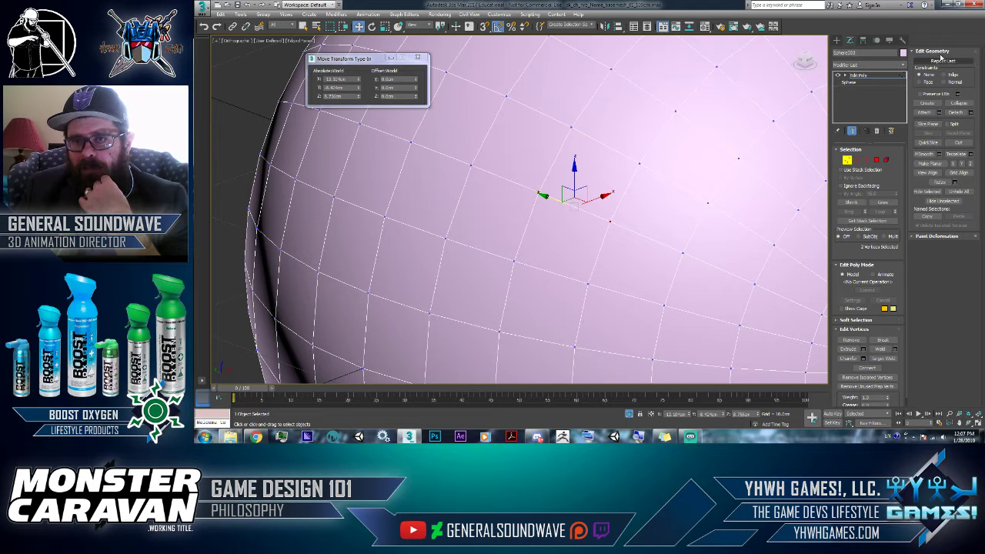
click(959, 103)
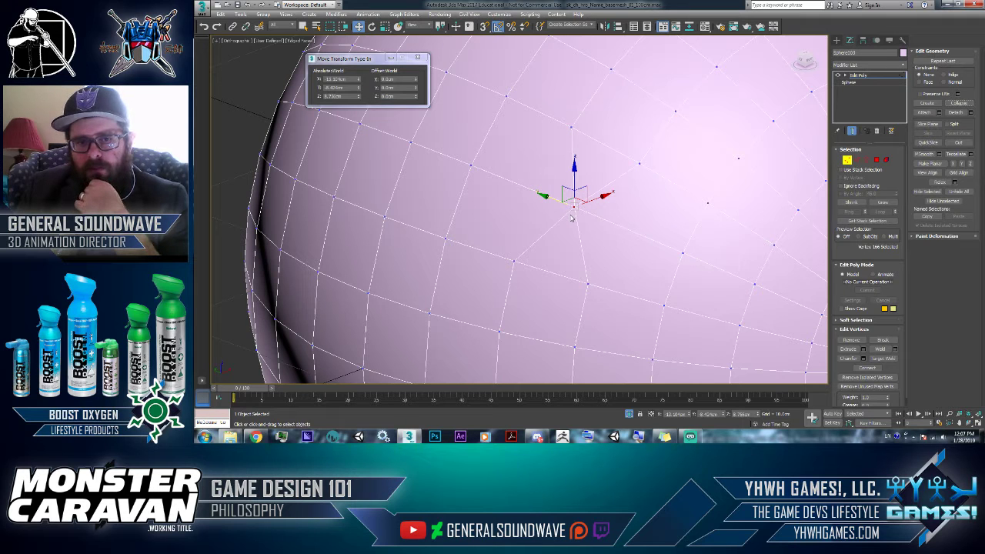
- Select the two triangular polygons meeting at the collapsed vertex in polygon mode and examine them from several angles
click(876, 159)
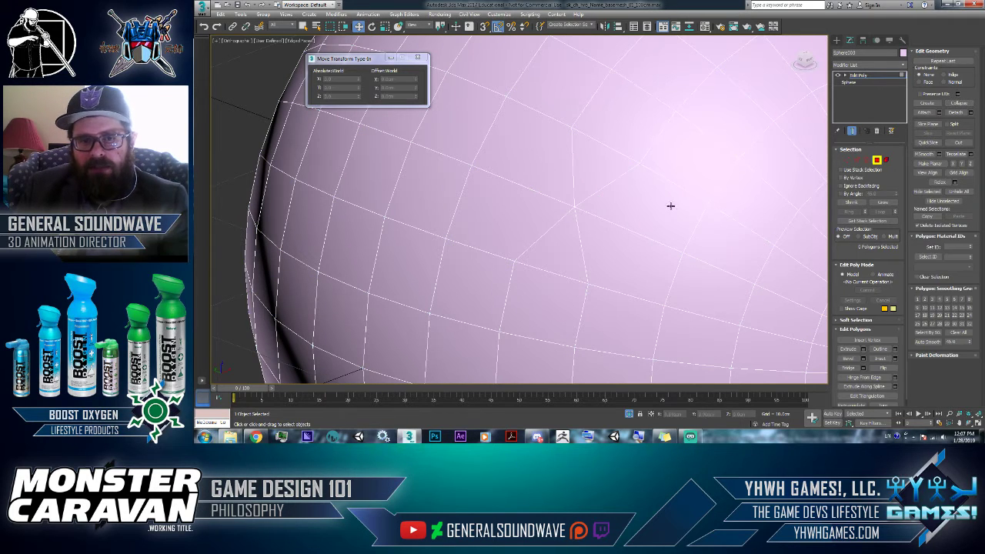
click(647, 216)
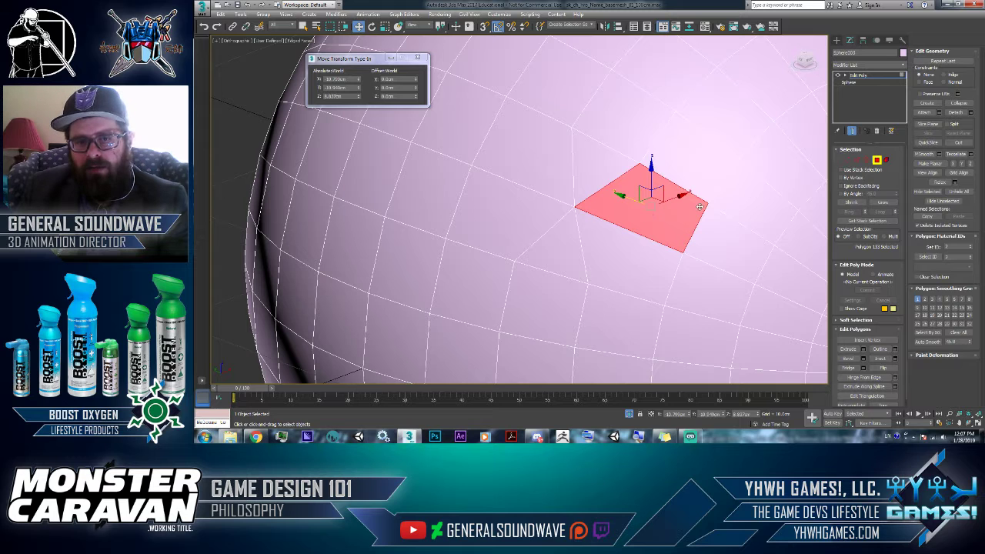
drag(637, 243, 566, 243)
ctrl+click(586, 186)
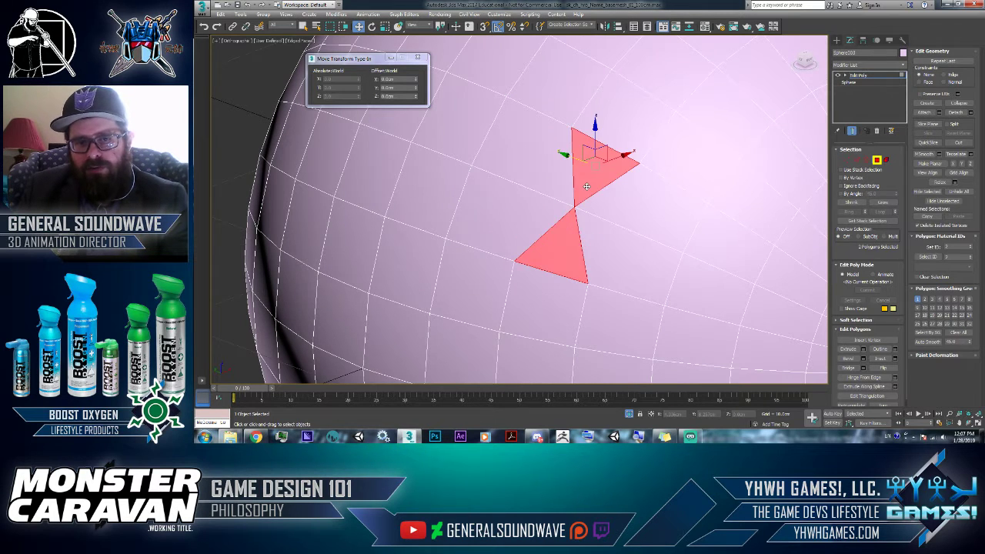
alt+middle_drag(665, 303, 639, 272)
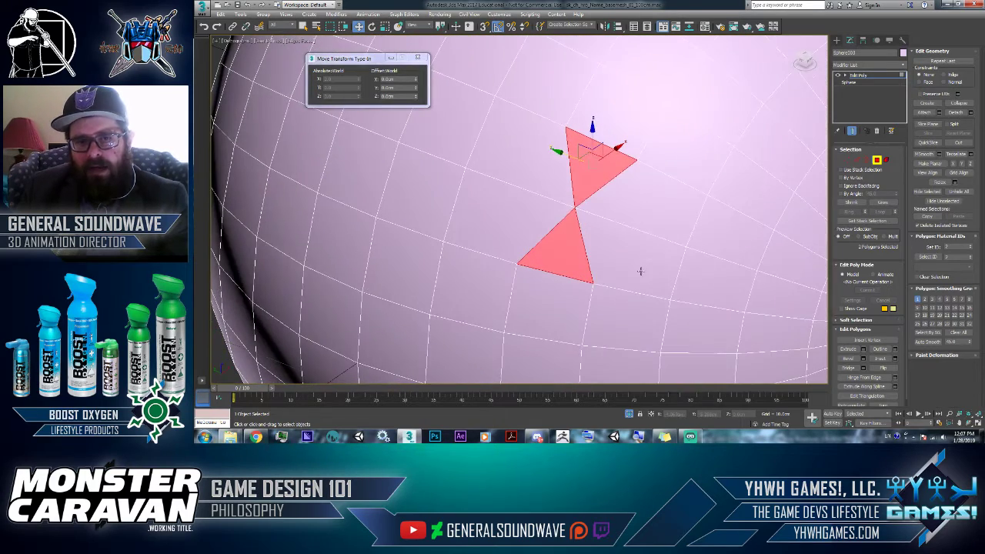
click(697, 271)
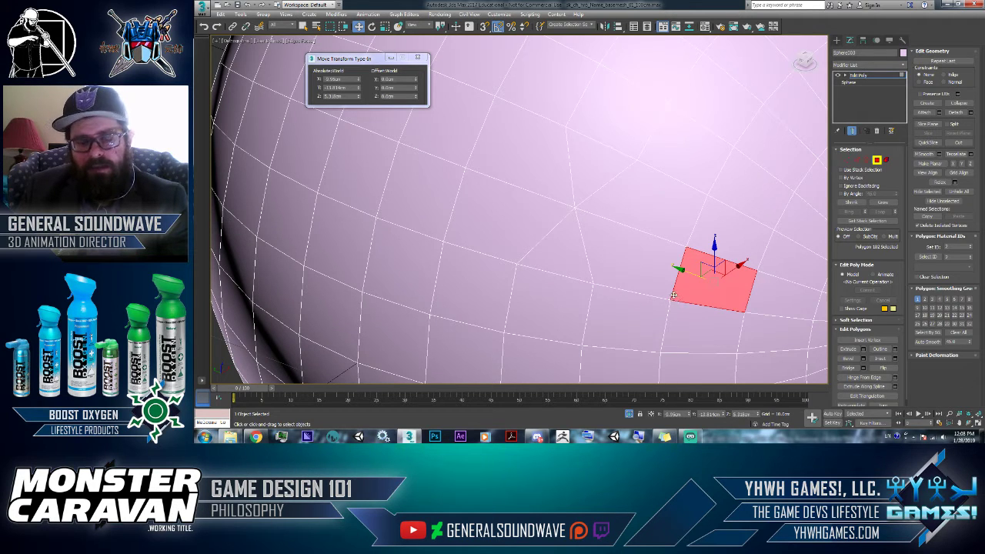
click(570, 260)
click(582, 189)
ctrl+click(568, 228)
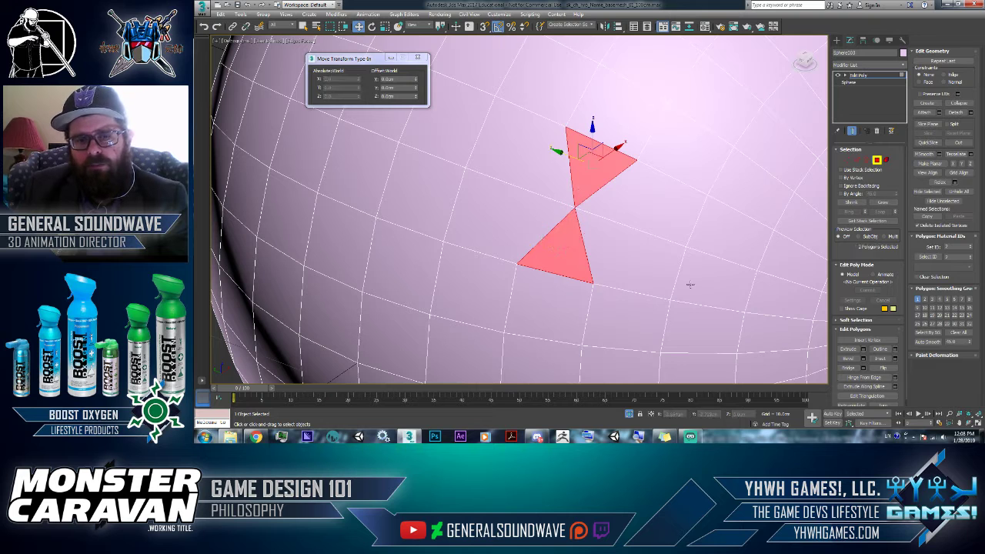
alt+middle_drag(690, 285, 685, 245)
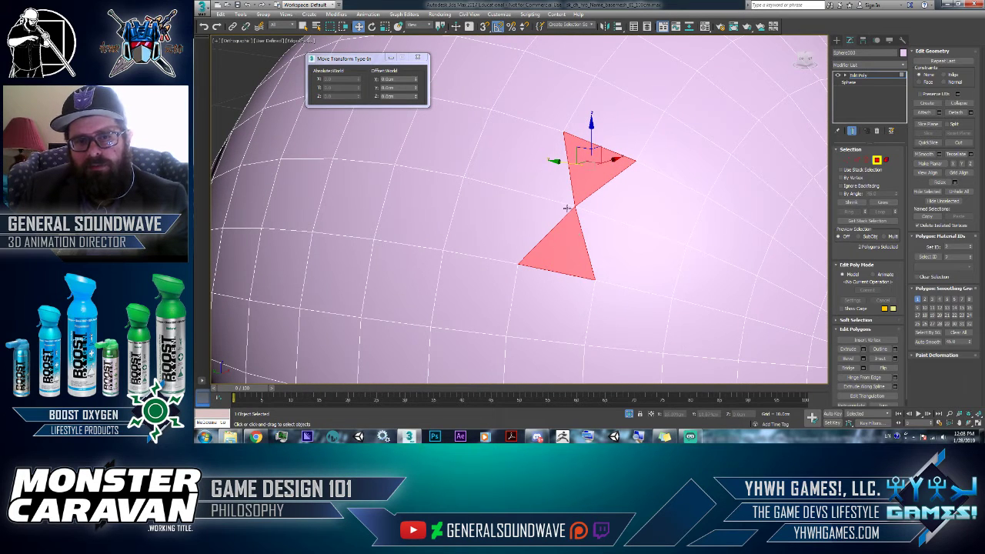
mouse_move(659, 248)
alt+middle_down()
mouse_move(693, 254)
mouse_move(644, 247)
mouse_move(652, 255)
mouse_move(647, 244)
alt+middle_up()
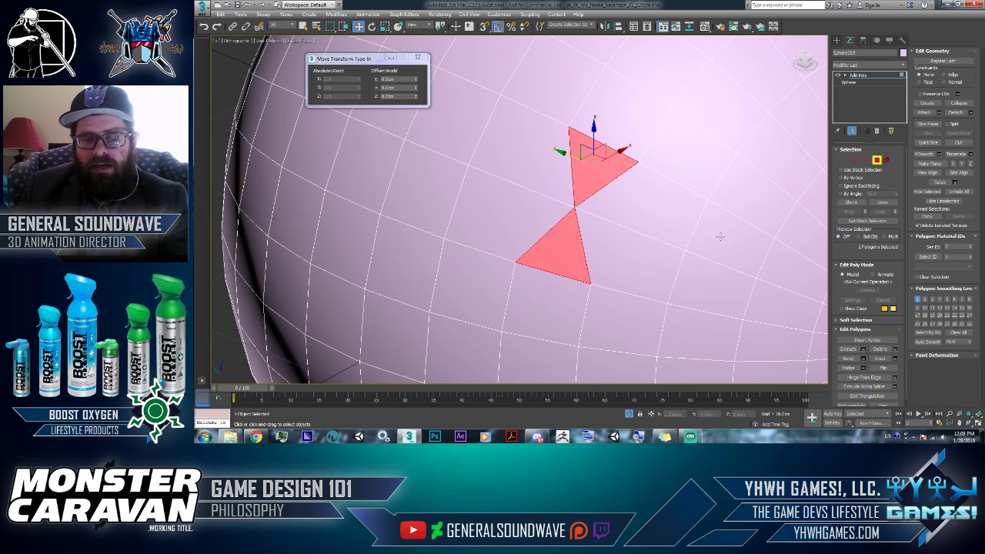
mouse_move(720, 236)
alt+middle_down()
mouse_move(685, 217)
mouse_move(723, 228)
alt+middle_up()
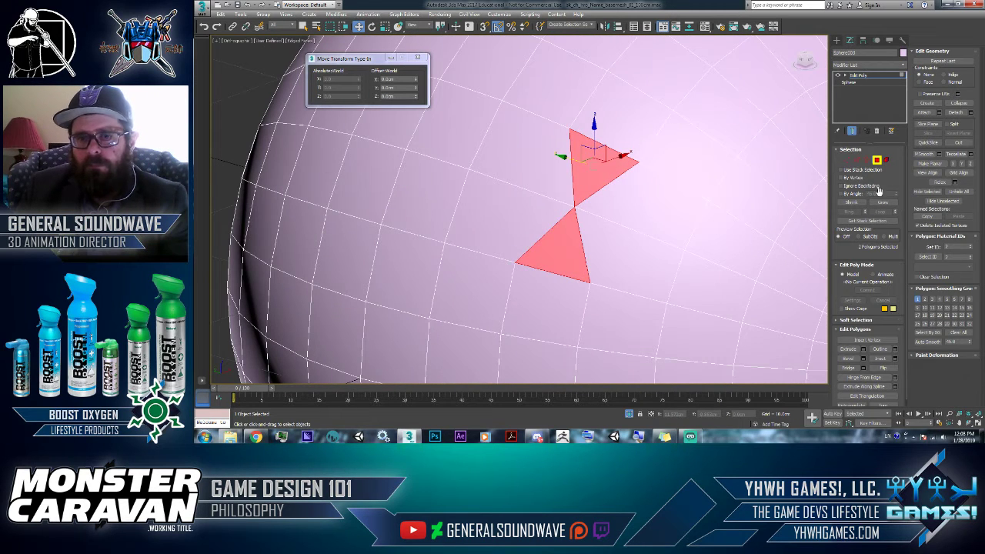
- Undo the polygon selections and the vertex collapse on the sphere
key(ctrl+z)
key(ctrl+z)
key(ctrl+z)
key(ctrl+z)
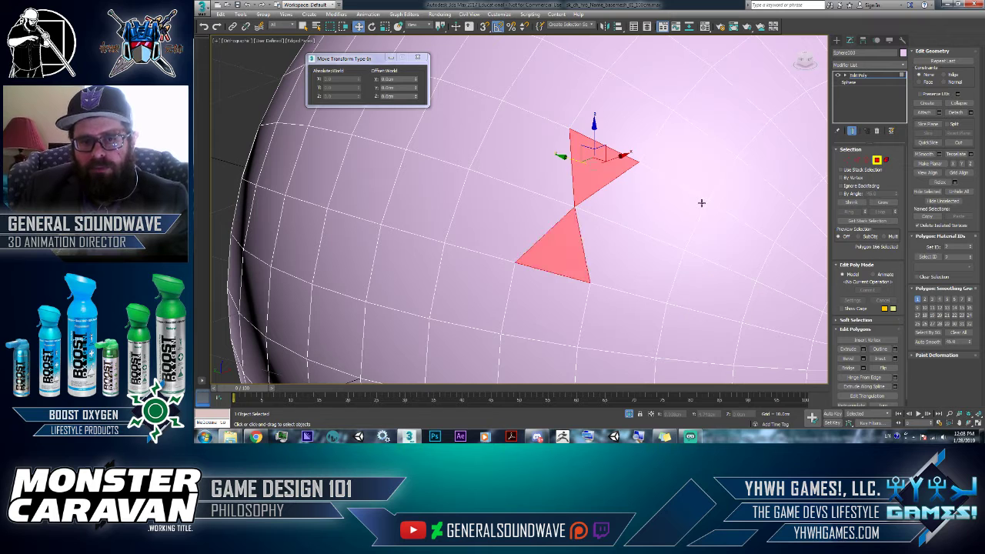
key(ctrl+z)
key(ctrl+z)
key(ctrl+z)
key(ctrl+z)
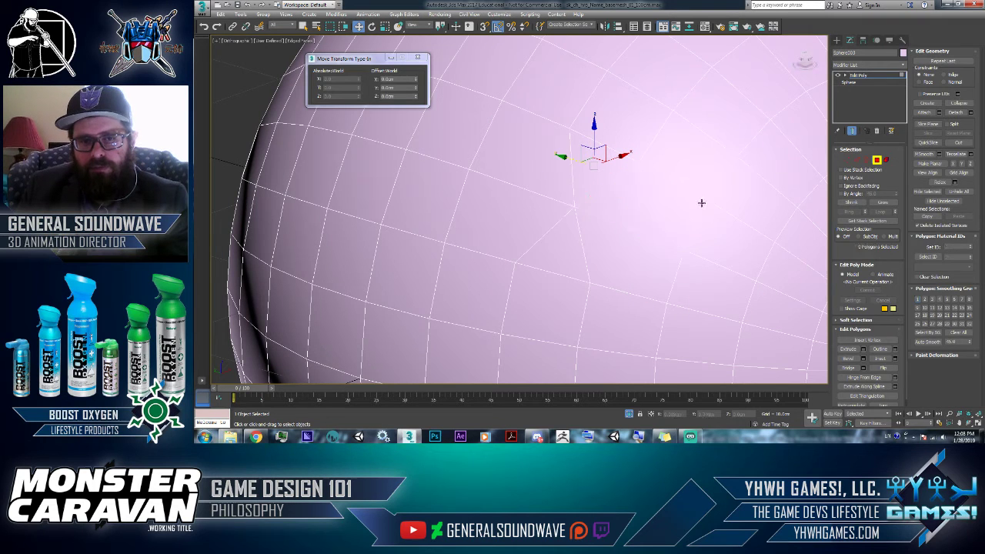
key(ctrl+z)
scroll(657, 242, down, 3)
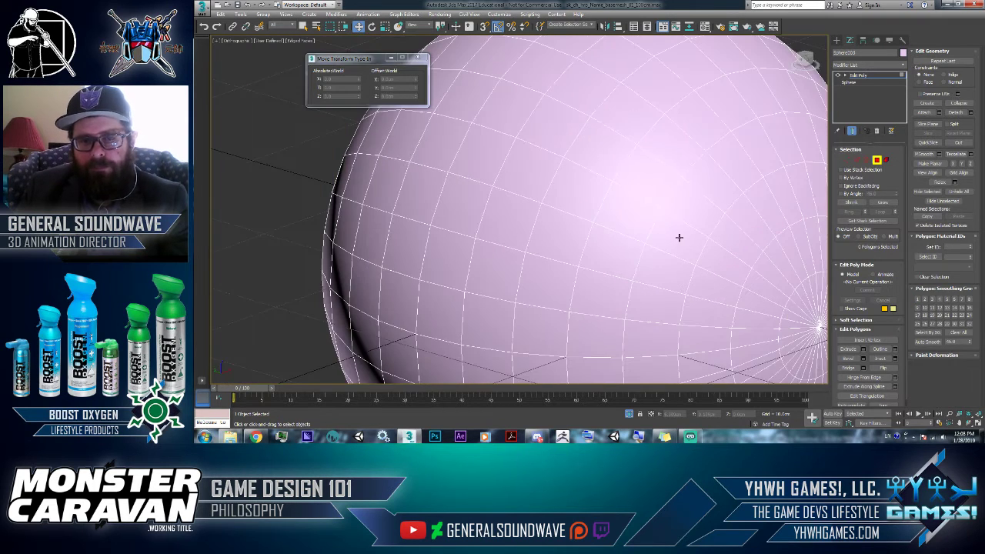
- Try collapsing a single polygon on the sphere's front, and undo the collapse
click(570, 192)
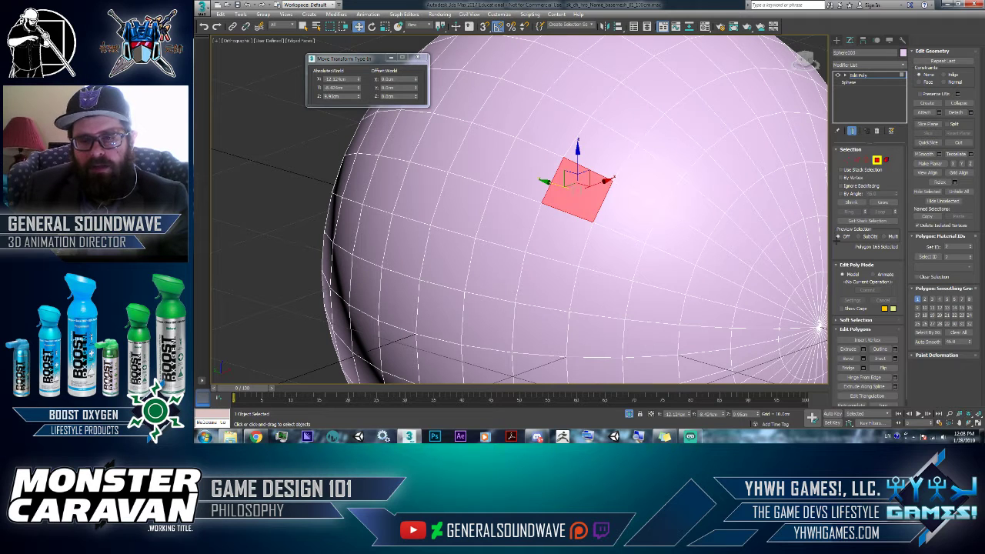
key(Delete)
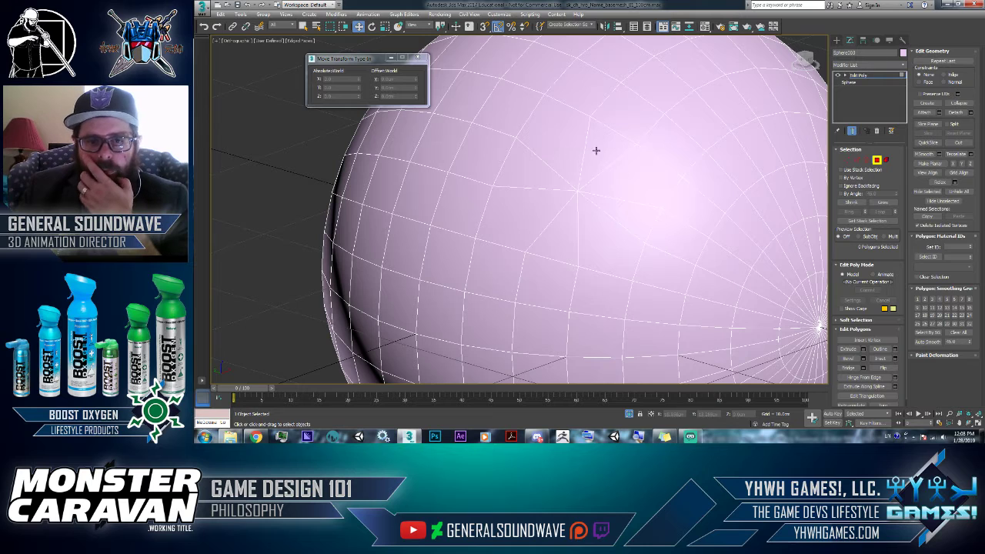
key(ctrl+z)
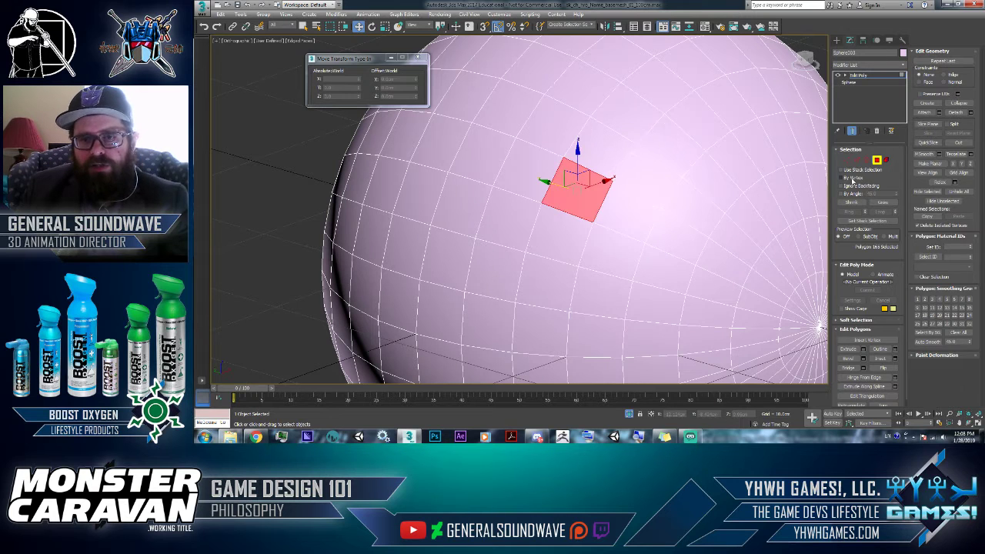
- Switch to edge editing, try collapsing the upper edge of that same polygon, and undo the collapse
click(876, 160)
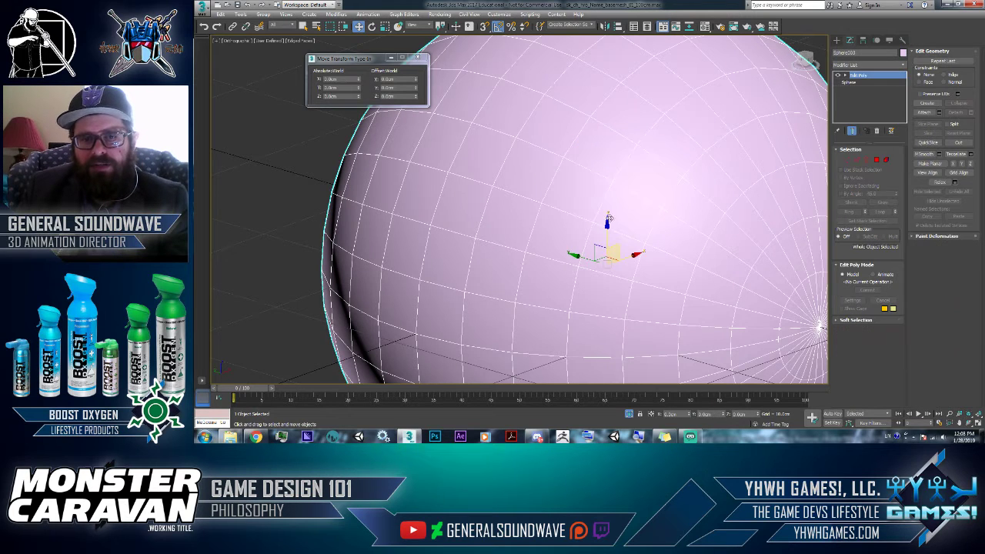
click(857, 159)
click(589, 172)
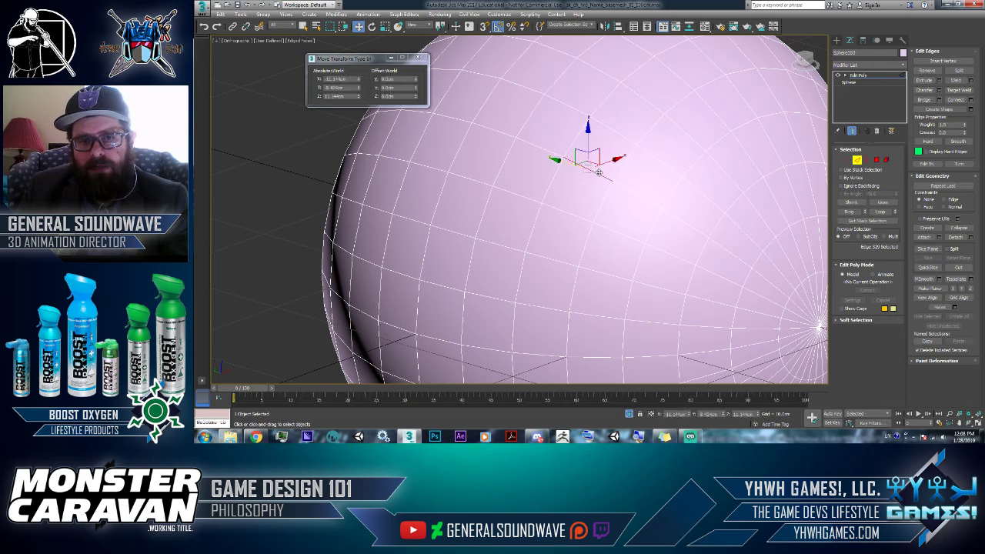
click(764, 199)
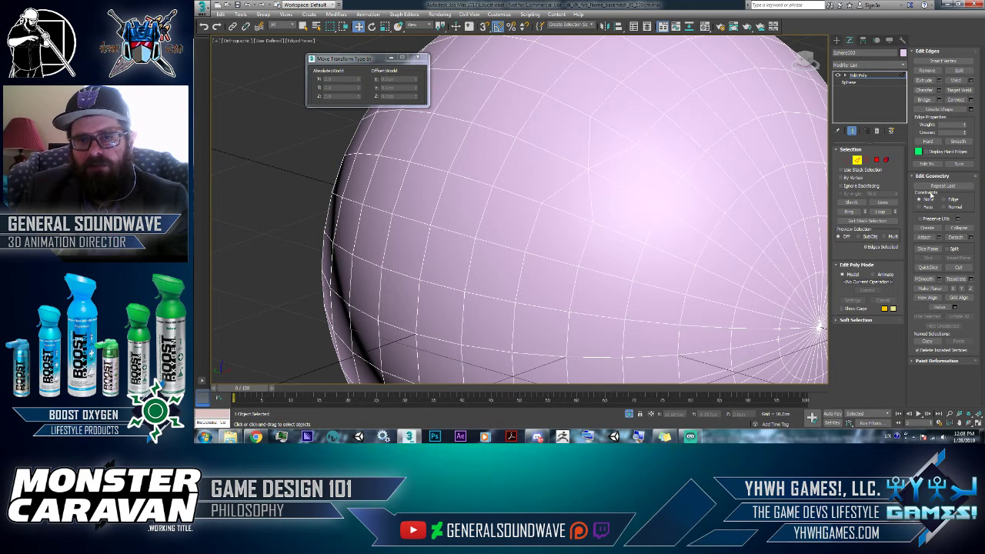
key(ctrl+z)
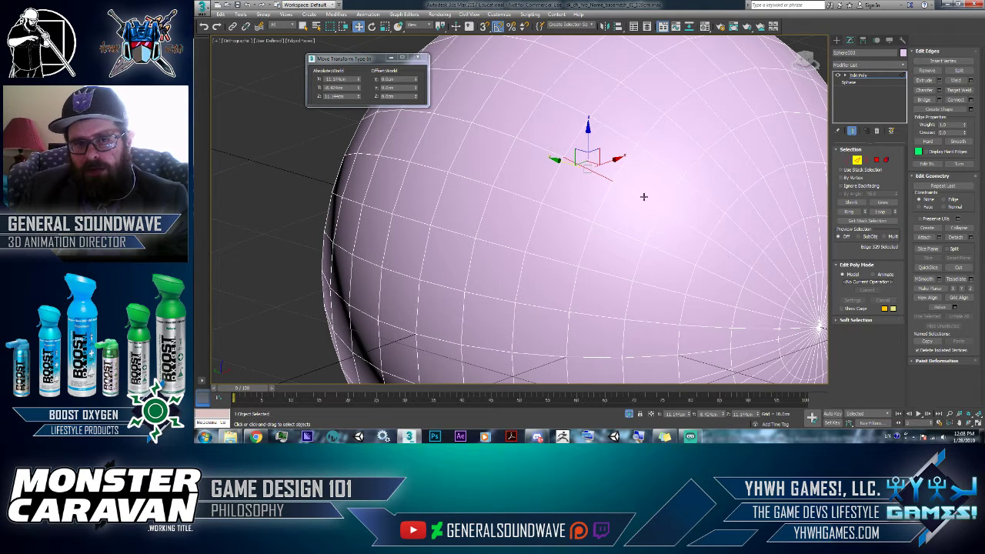
click(958, 229)
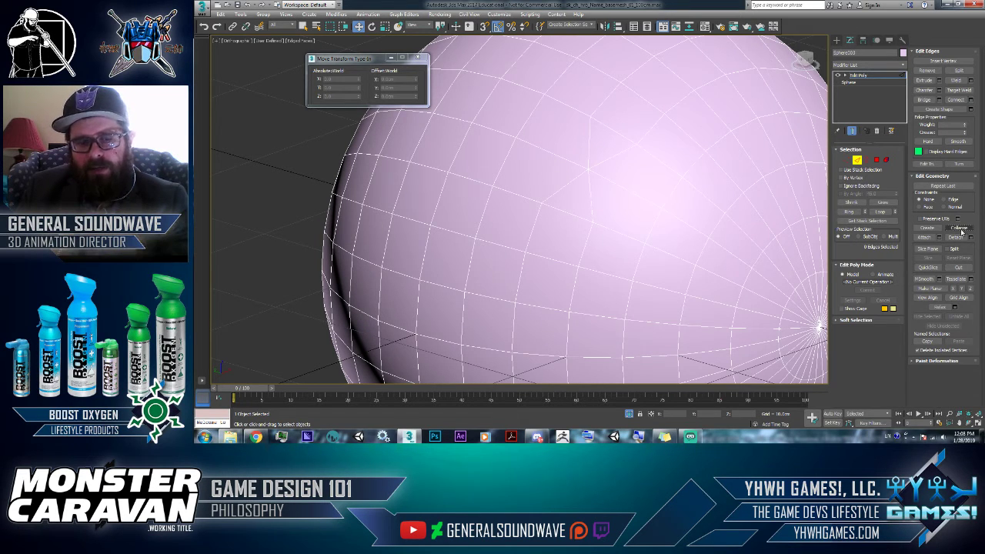
key(ctrl+z)
- Select a two-by-two block of polygons on the sphere's front, try collapsing it, and undo the collapse
click(876, 159)
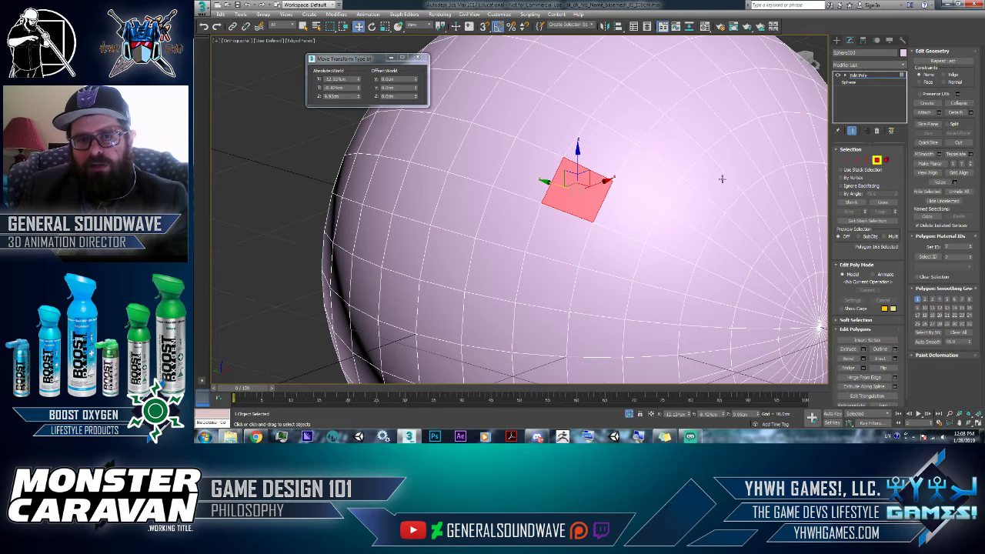
ctrl+click(594, 164)
ctrl+click(638, 171)
ctrl+click(622, 204)
key(ctrl+alt+c)
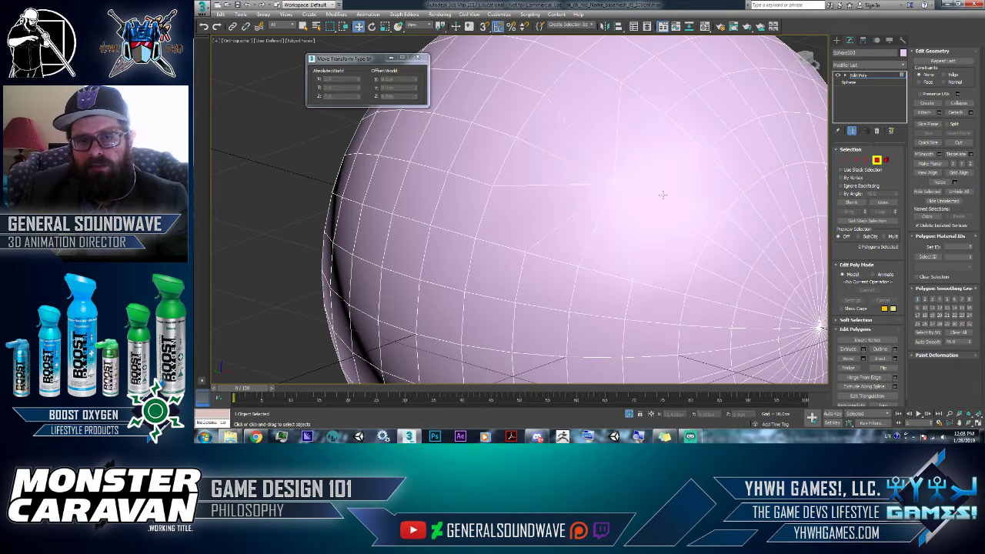
key(ctrl+z)
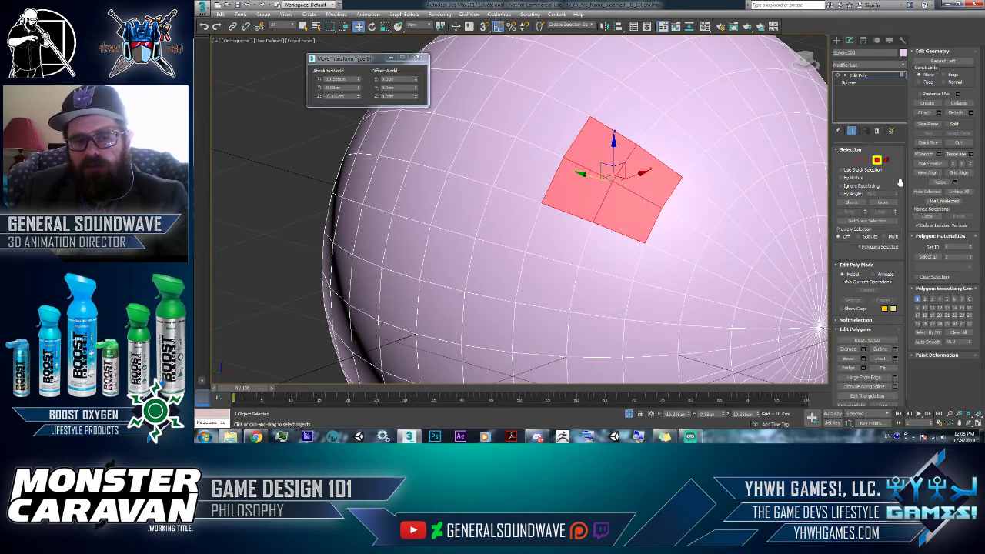
- Return to edge editing and expand the selected edge to its full edge ring around the sphere
key(2)
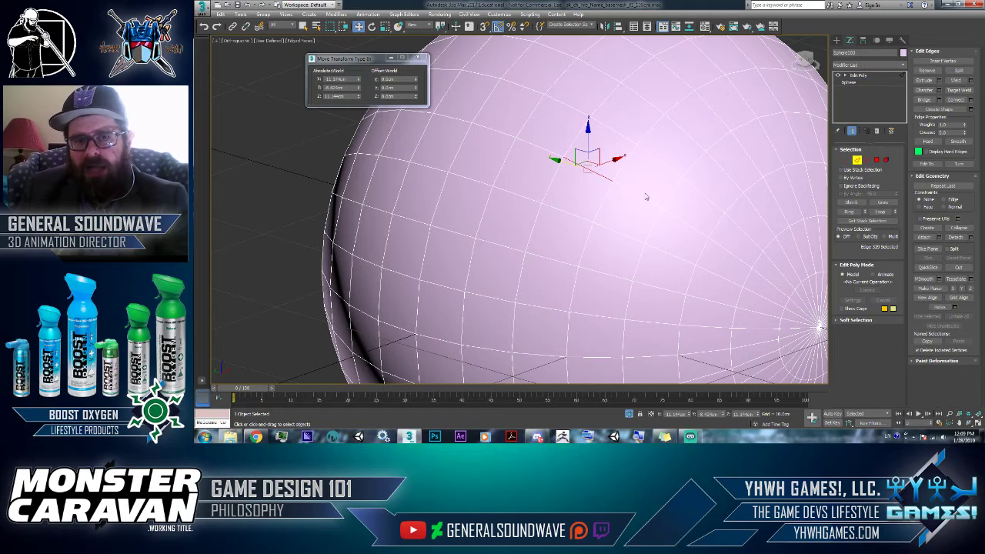
click(849, 212)
scroll(685, 255, down, 3)
alt+middle_drag(726, 267, 669, 254)
click(683, 249)
click(689, 242)
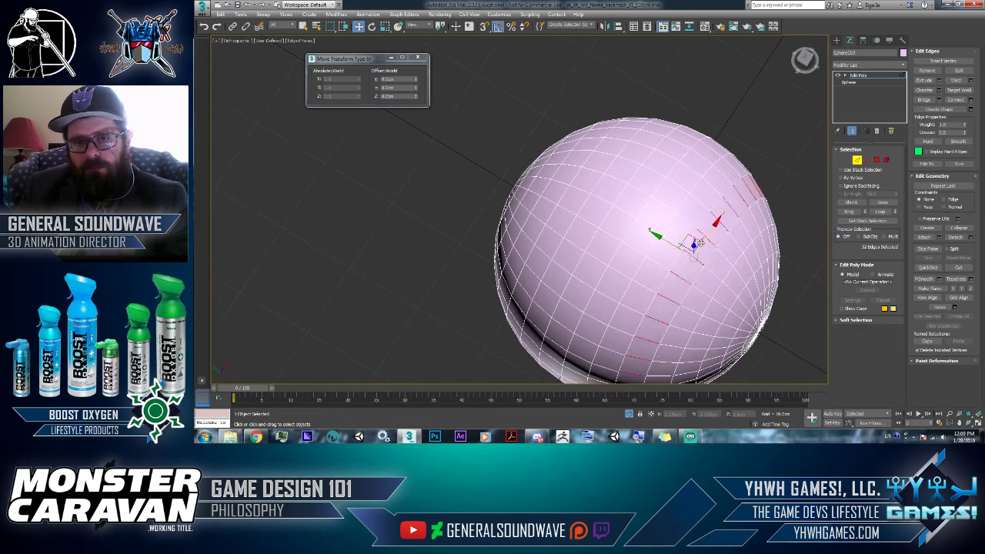
- Ring-select from a neighbouring parallel edge, add one more edge to the selection, and clear the selection
shift+click(705, 306)
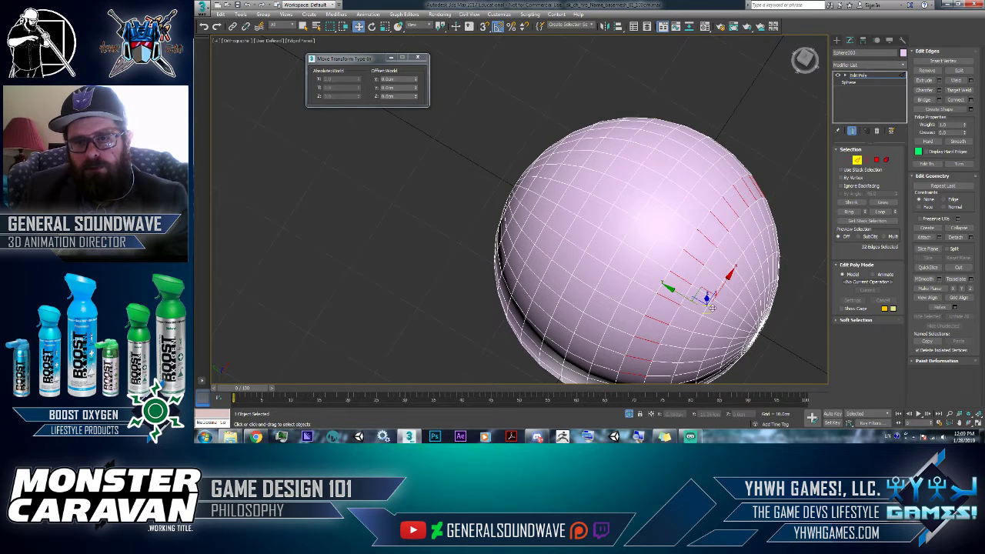
ctrl+click(755, 299)
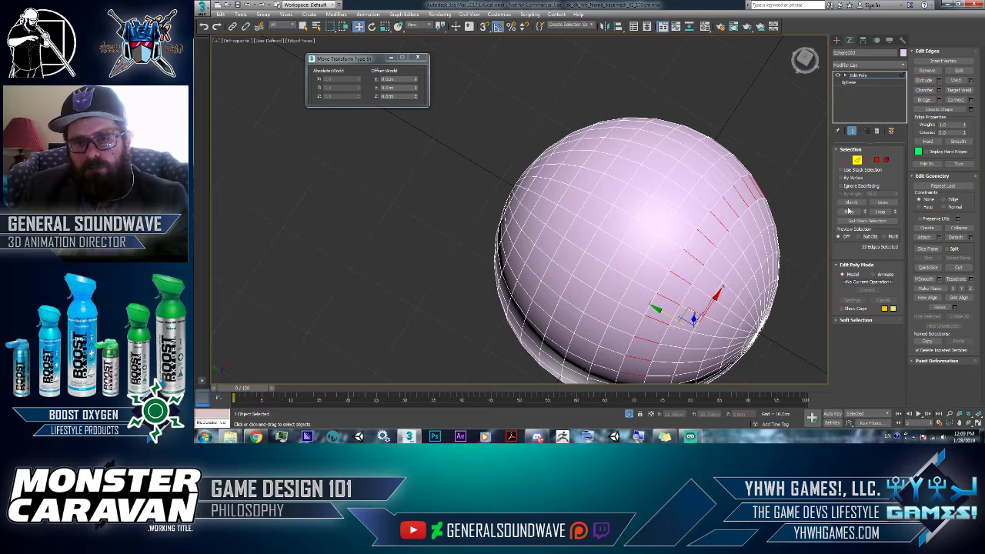
alt+middle_drag(771, 230, 763, 235)
click(764, 236)
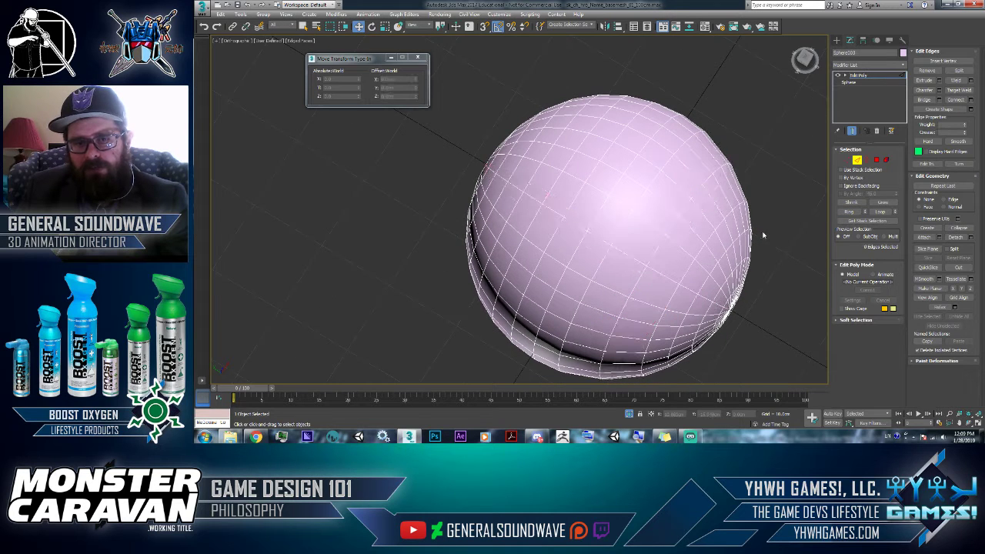
- Select two perpendicular edge rings that cross at one polygon on the upper part of the sphere
click(657, 260)
alt+middle_drag(657, 260, 692, 205)
key(alt+r)
click(691, 203)
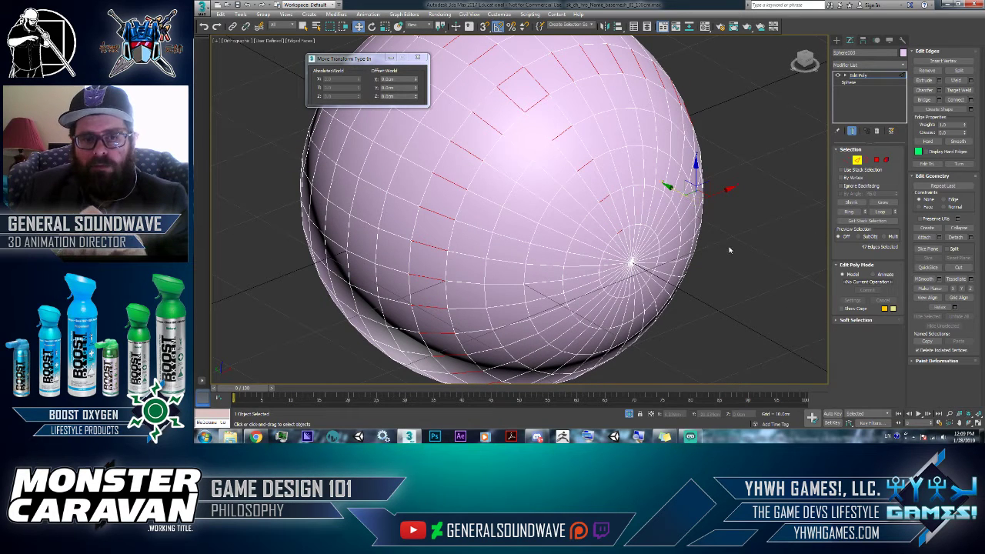
middle_drag(727, 247, 769, 258)
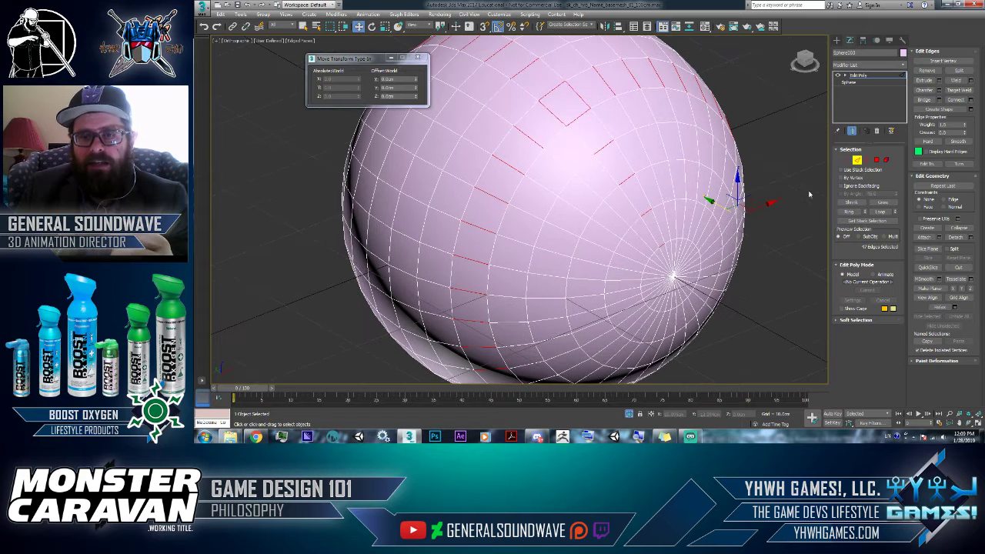
- Switch the sphere's Edit Poly modifier to vertex editing
click(846, 159)
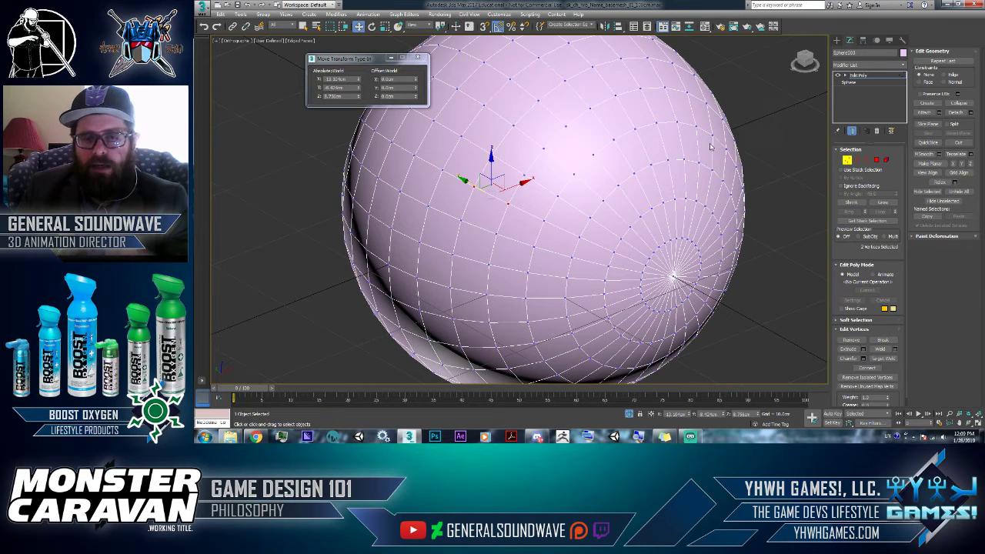
scroll(705, 152, down, 3)
key(f)
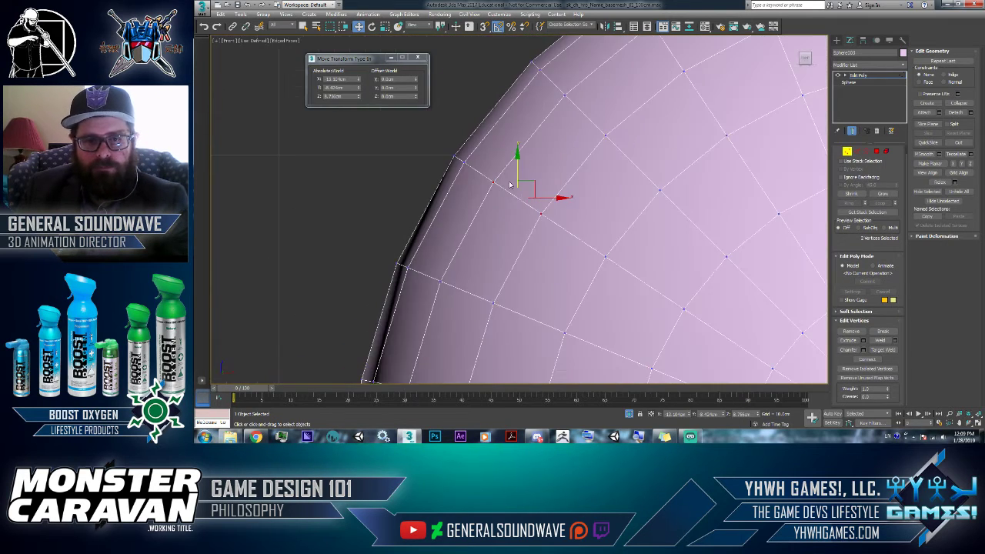
key(shift+z)
key(shift+z)
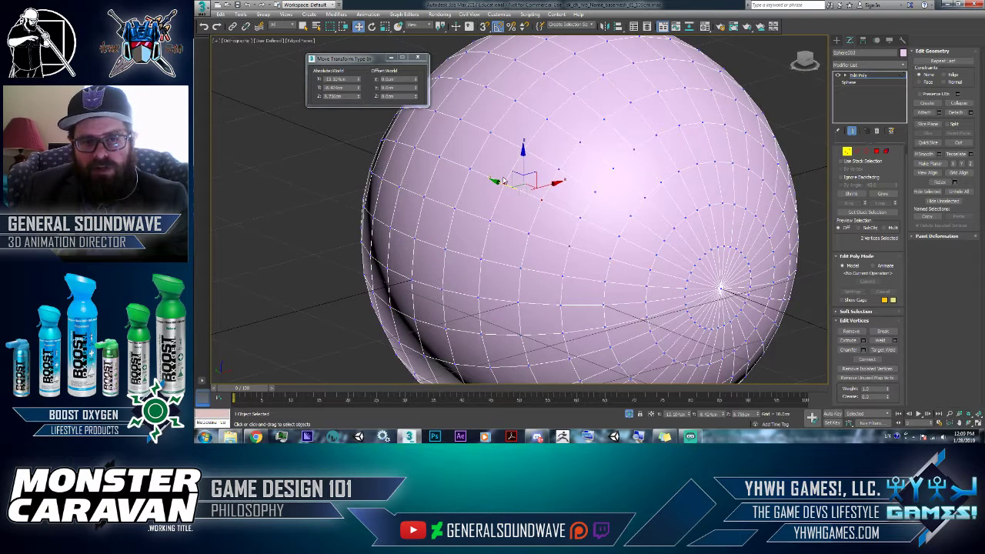
- Remove the two selected vertices and several neighbouring ones, clearing an open area on the sphere's front
click(518, 182)
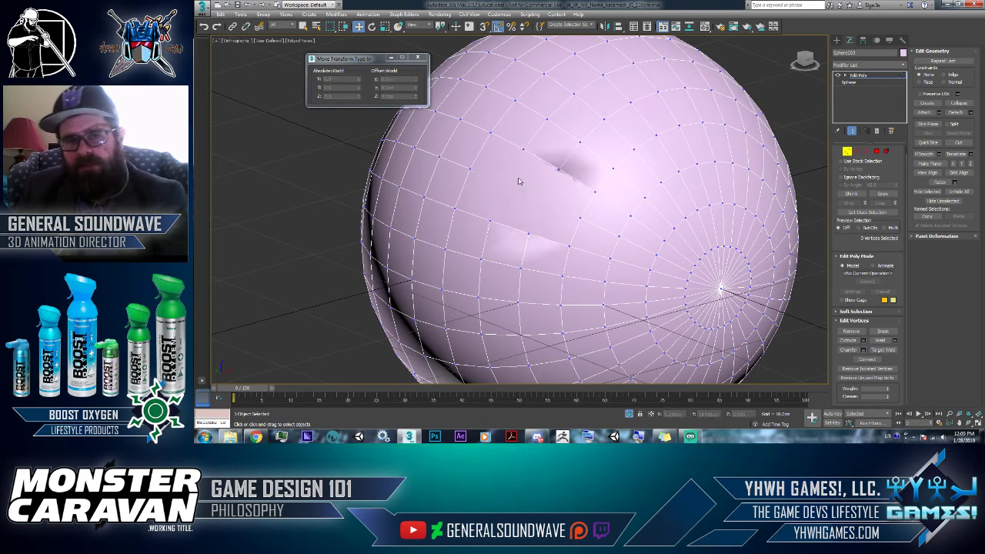
click(581, 216)
drag(580, 205, 515, 160)
click(589, 224)
- Select two vertices at opposite ends of the cleared area, connect them with an edge, and undo the connection and vertex removals
click(618, 235)
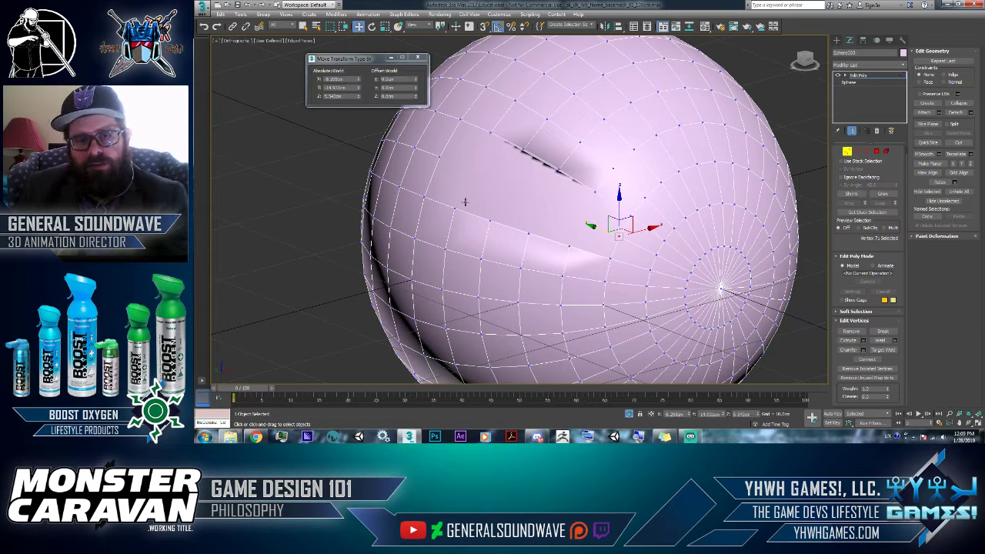
ctrl+click(440, 158)
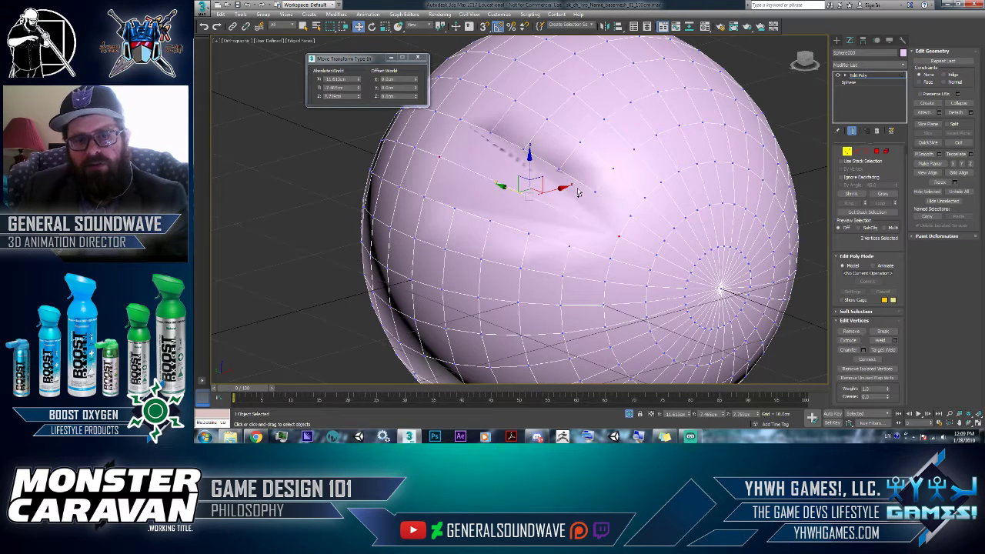
key(ctrl+shift+e)
alt+middle_drag(655, 214, 599, 225)
key(ctrl+z)
key(ctrl+z)
key(ctrl+z)
key(ctrl+z)
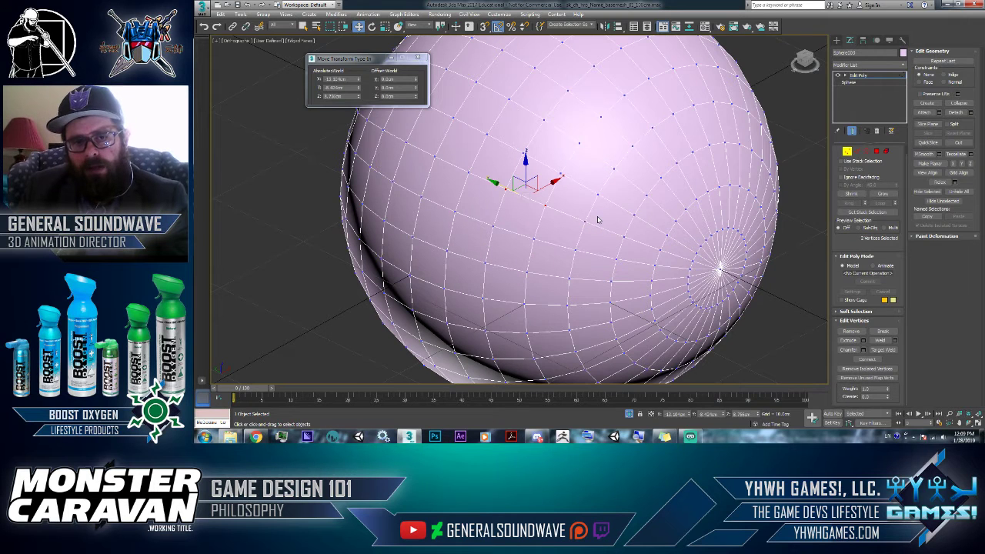
- Clear the vertex selection and region-select the vertices along one side of the sphere in the front view
scroll(597, 224, down, 10)
alt+middle_drag(597, 224, 620, 231)
click(561, 199)
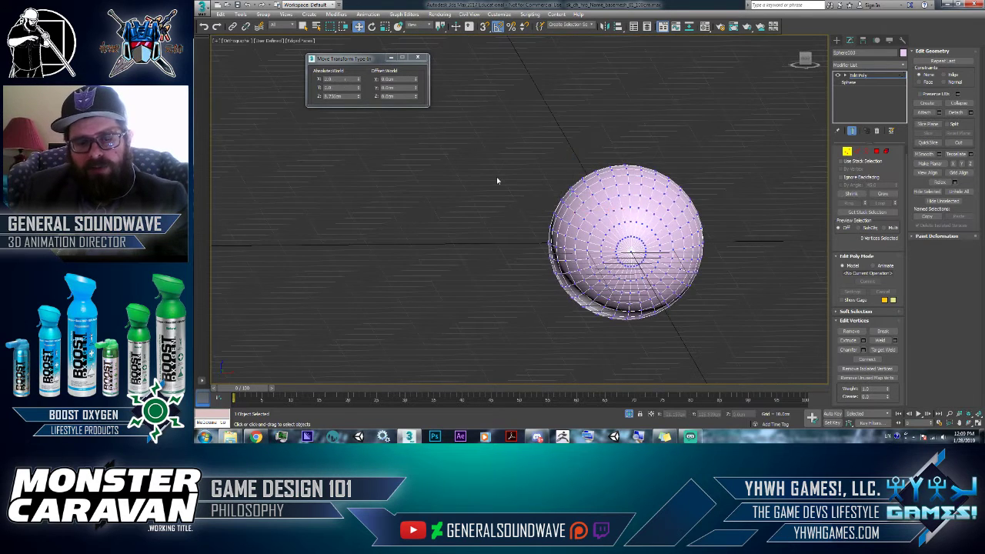
scroll(554, 208, up, 4)
key(f)
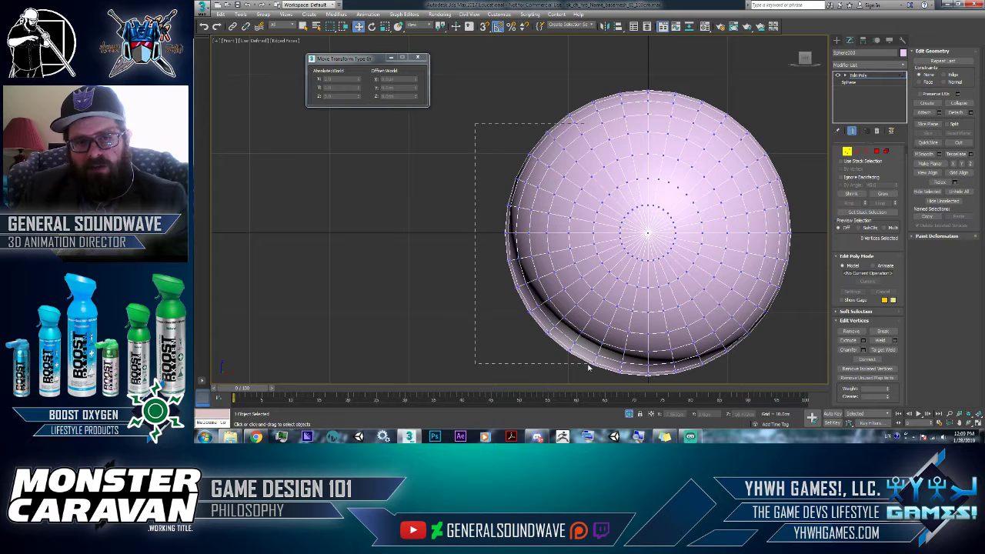
drag(588, 367, 558, 358)
alt+middle_drag(558, 358, 616, 334)
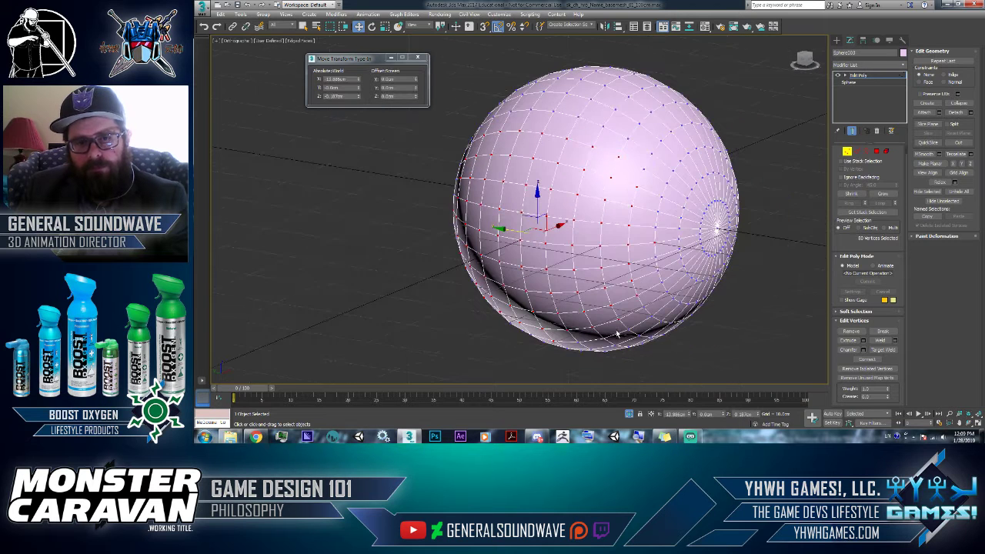
- Open the Weld Vertices settings for the selected side vertices and move them clear of the sphere to examine the weld threshold
click(893, 340)
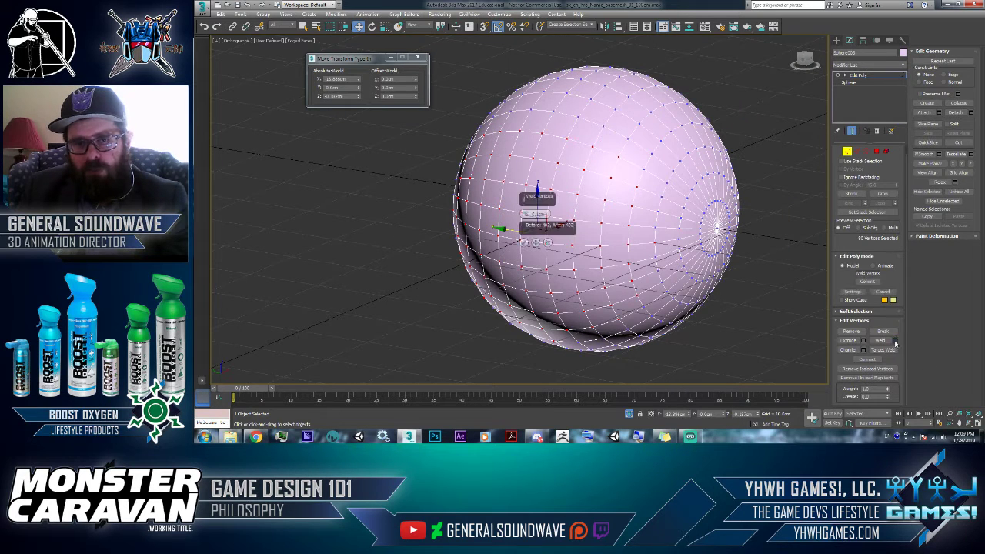
drag(538, 202, 404, 201)
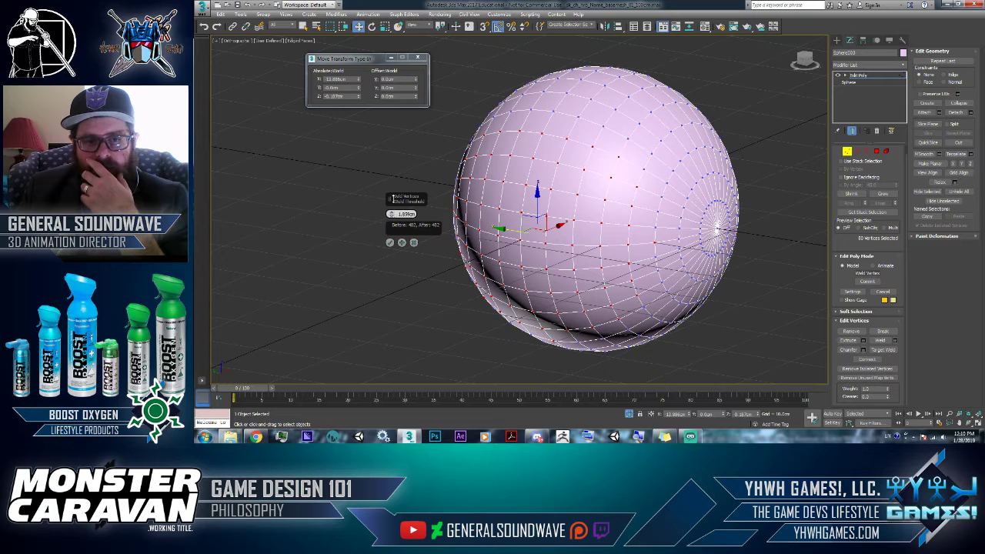
drag(393, 197, 428, 226)
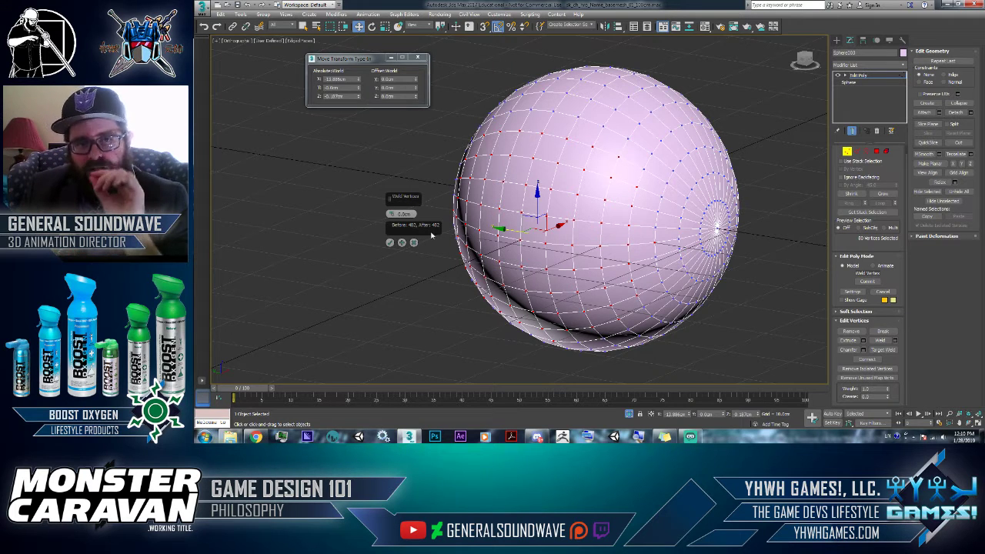
scroll(389, 201, up, 4)
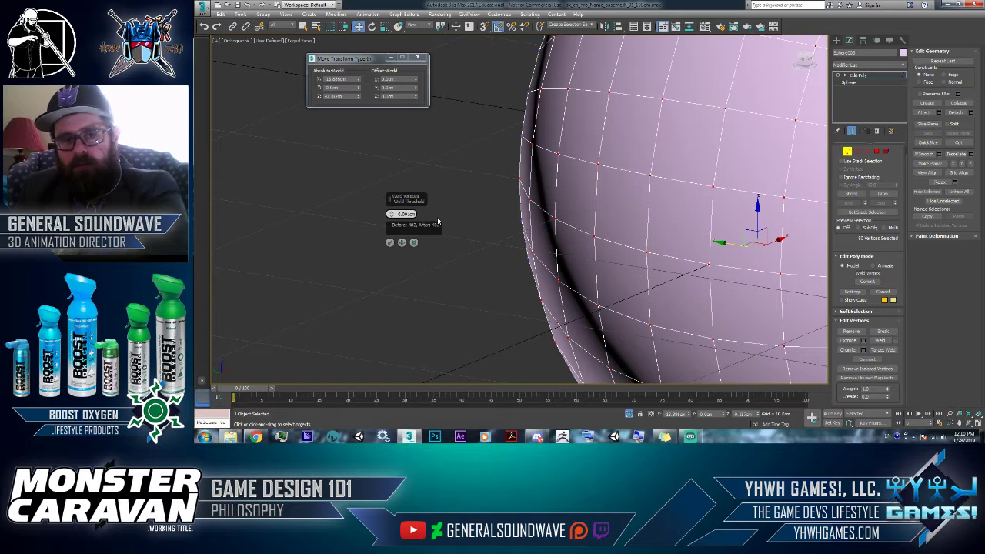
scroll(538, 215, down, 3)
scroll(585, 241, down, 2)
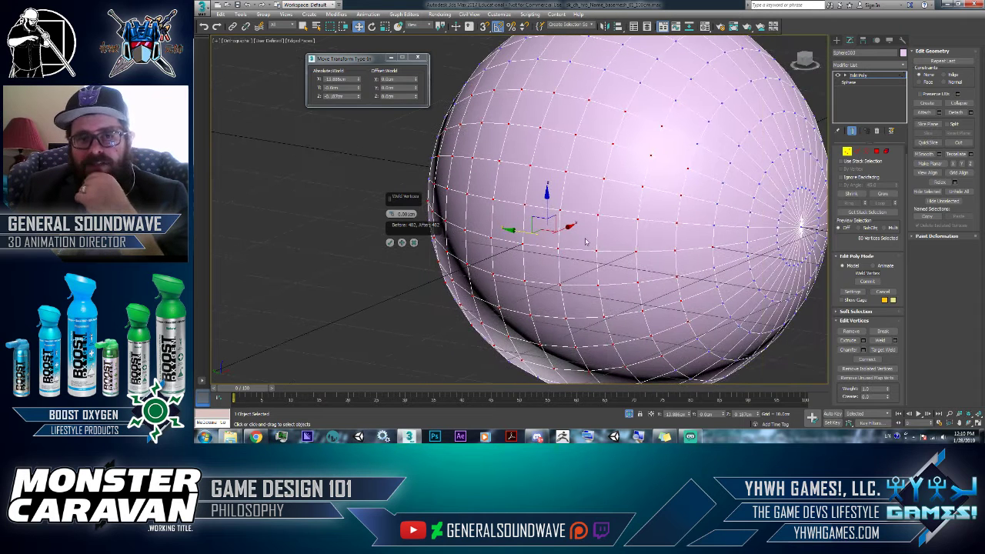